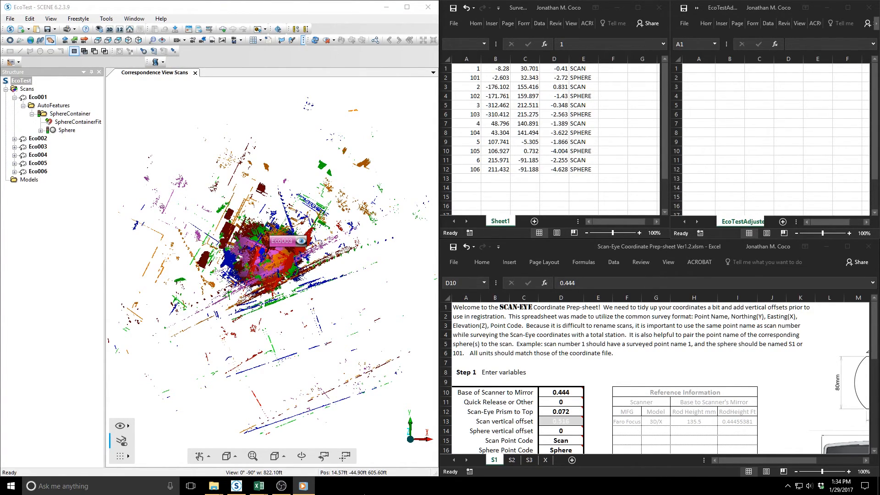
- Review the Scan-Eye Coordinate Prep-sheet's introduction and its Step 1 variables, from the scanner base offset to the truncation values
click(543, 319)
click(543, 318)
mouse_move(552, 390)
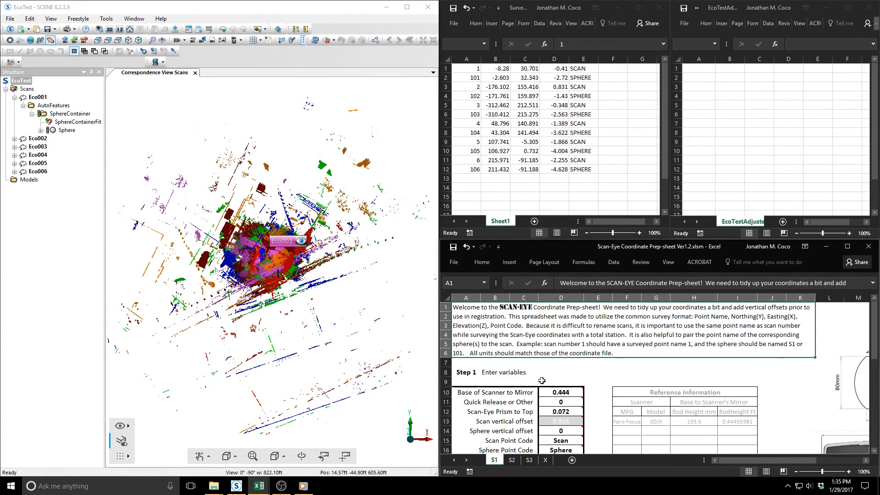
scroll(545, 375, down, 2)
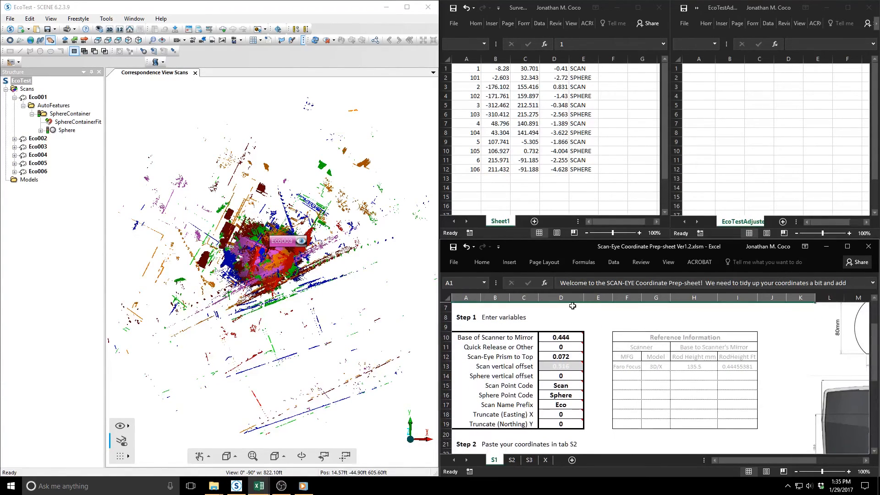
mouse_move(545, 337)
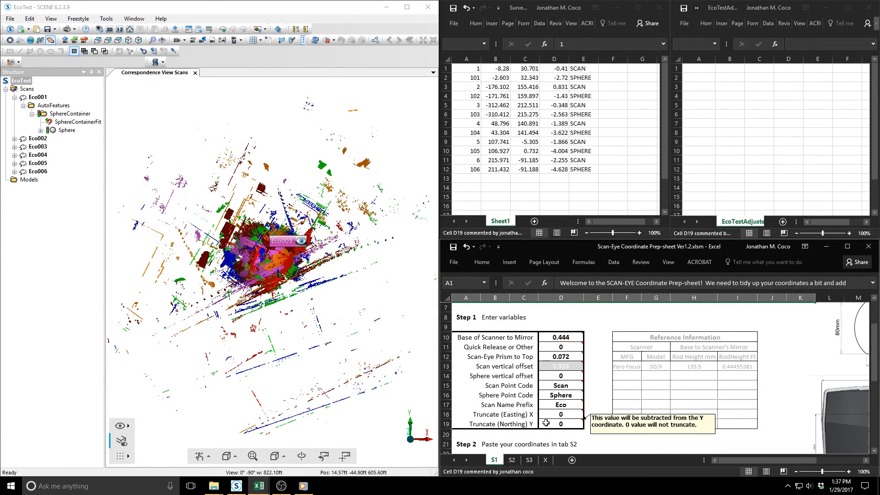
- Copy all the survey points from the survey workbook and paste them into sheet S2 of the Prep-sheet, starting at A1
click(463, 68)
key(ctrl+a)
key(ctrl+c)
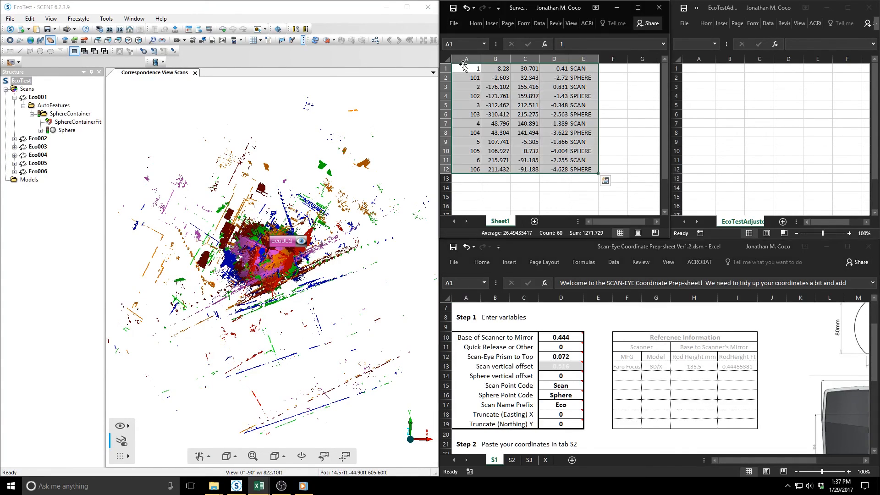
right_click(467, 71)
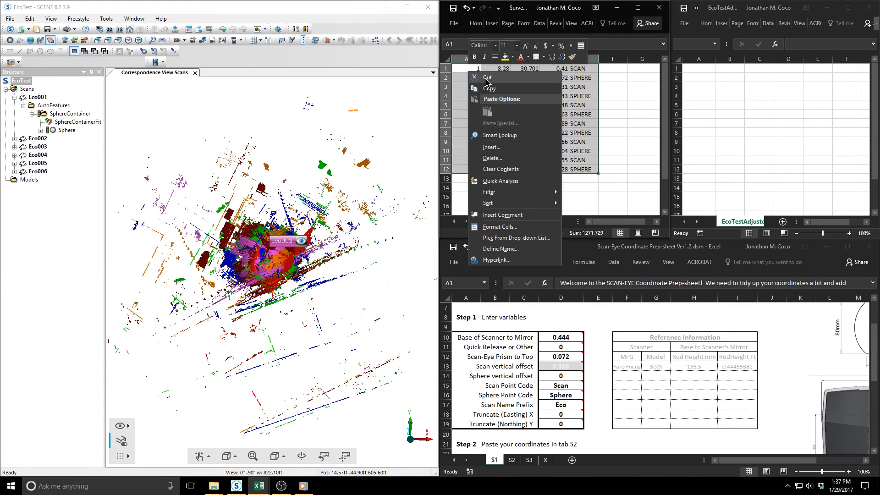
click(490, 88)
scroll(527, 184, down, 1)
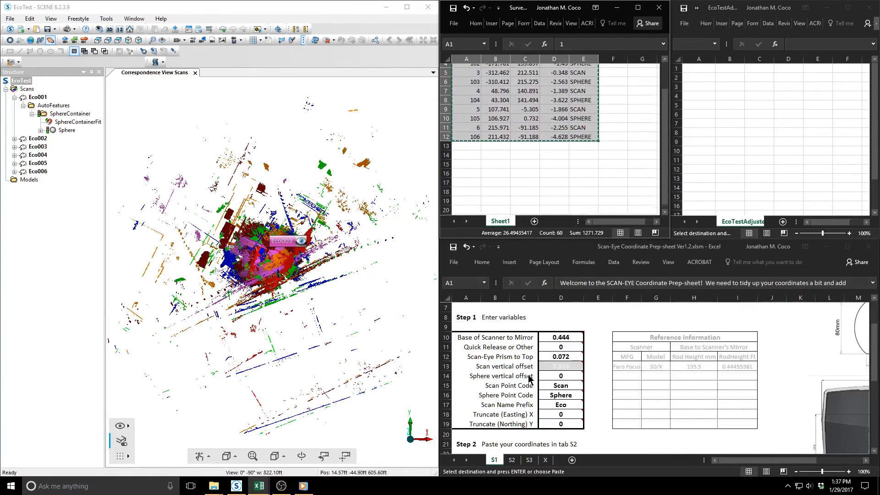
click(512, 460)
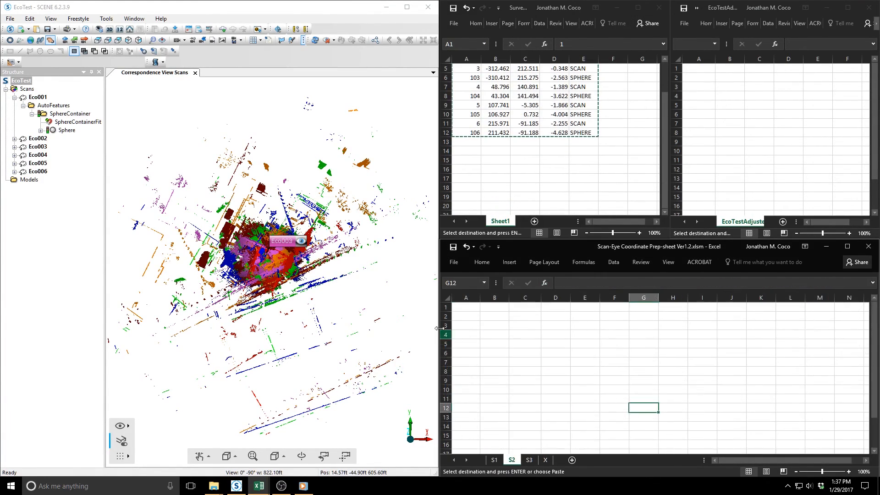
click(467, 307)
right_click(470, 309)
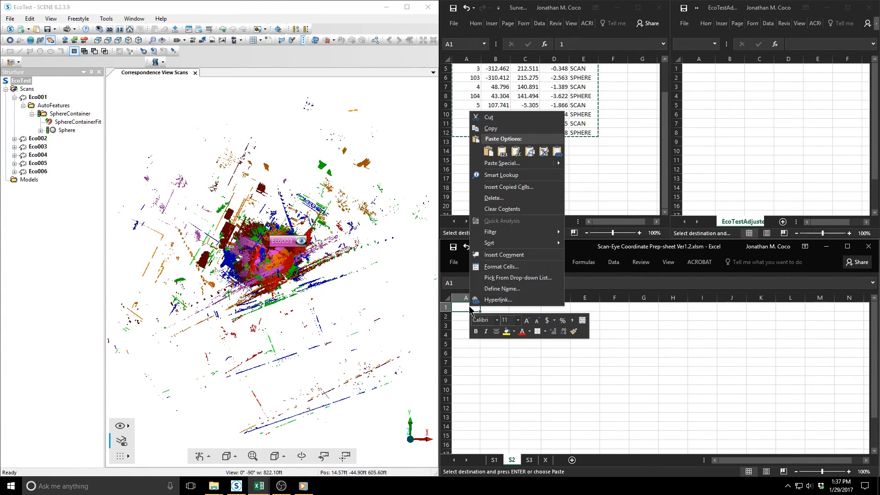
click(488, 151)
- Run the Step 3 coordinate conversion from sheet S1 of the Prep-sheet
click(495, 460)
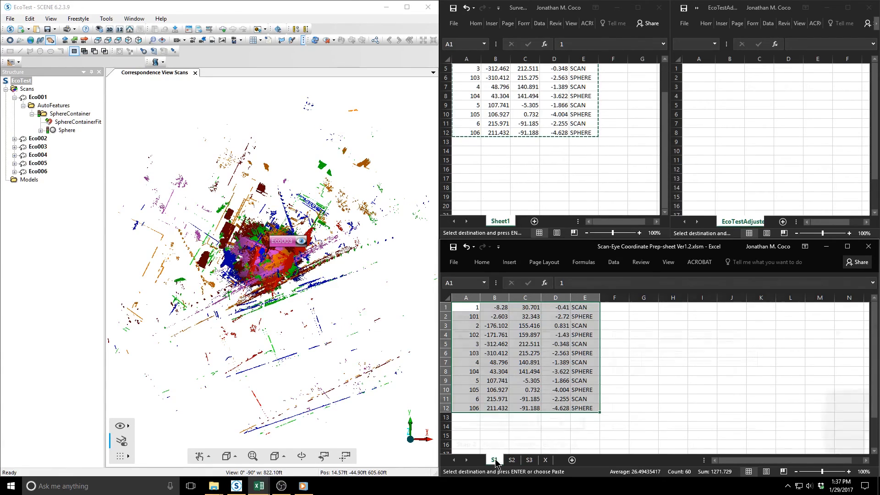
scroll(522, 386, down, 5)
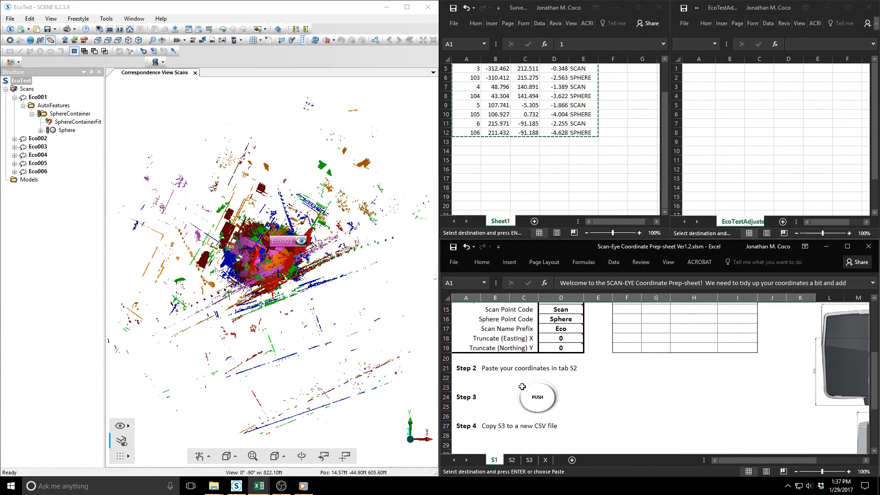
click(536, 409)
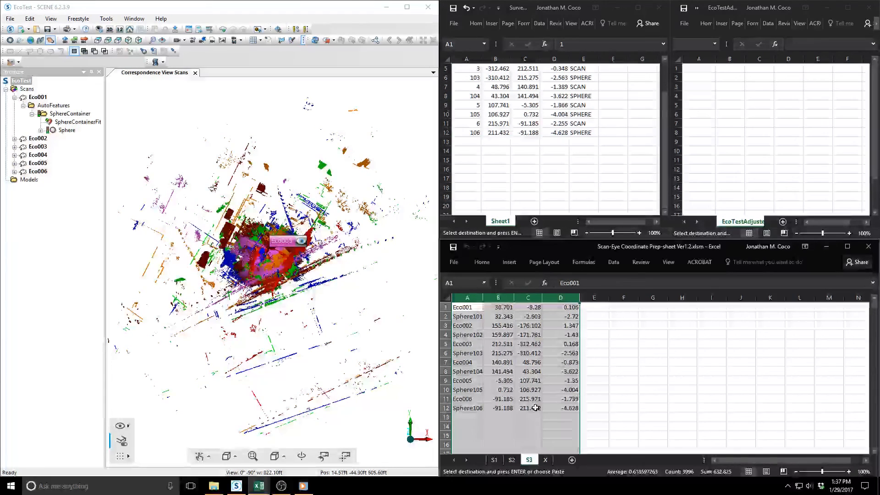
- Copy A1:D12 from sheet S3 into the EcoTestAdjustedCoordinates file at A1 and save it, keeping the Text (Tab delimited) format
click(461, 307)
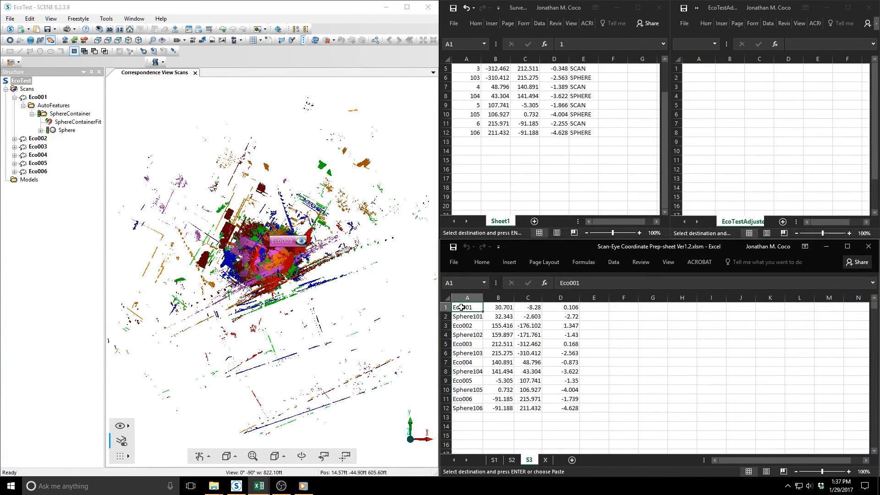
drag(466, 312, 557, 408)
right_click(557, 408)
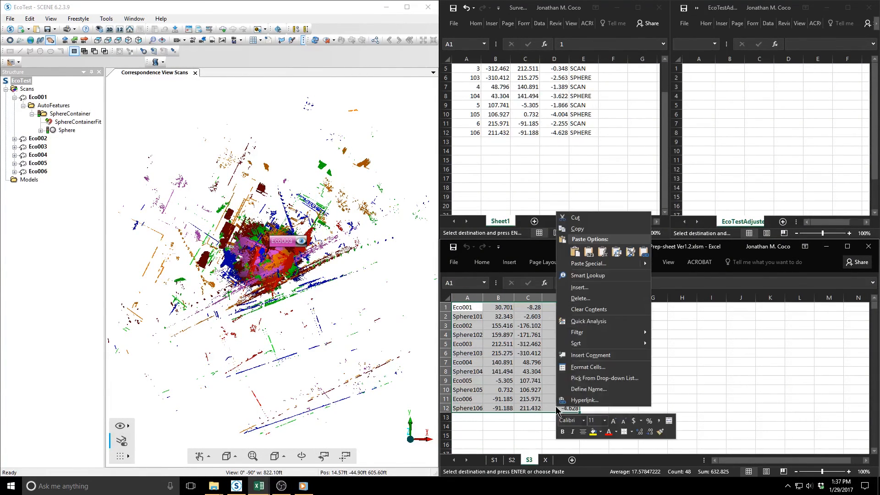
click(578, 229)
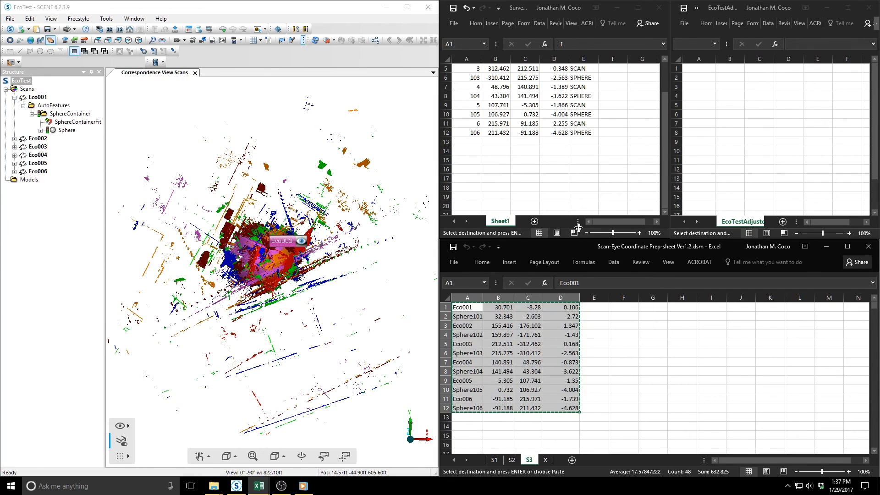
click(701, 68)
right_click(701, 69)
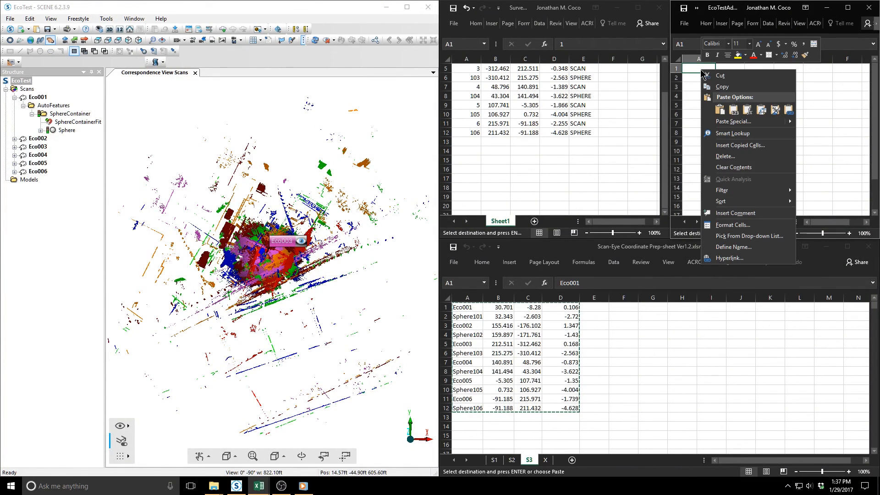
click(719, 111)
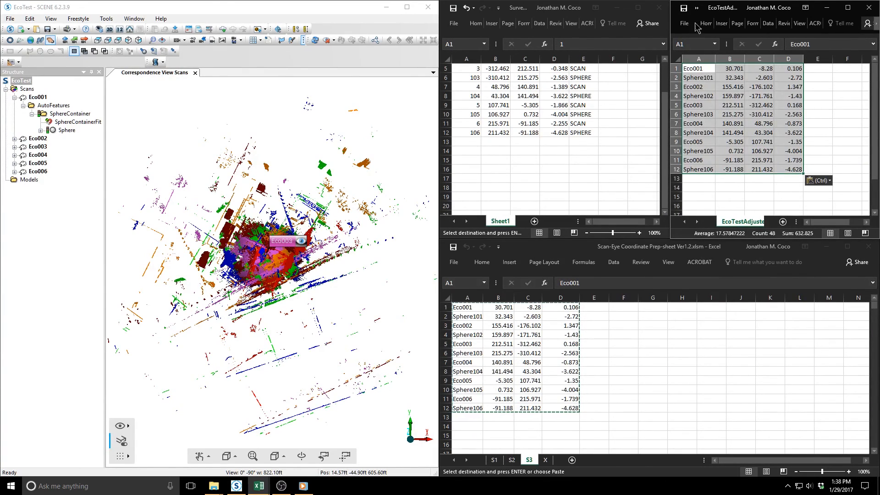
click(685, 9)
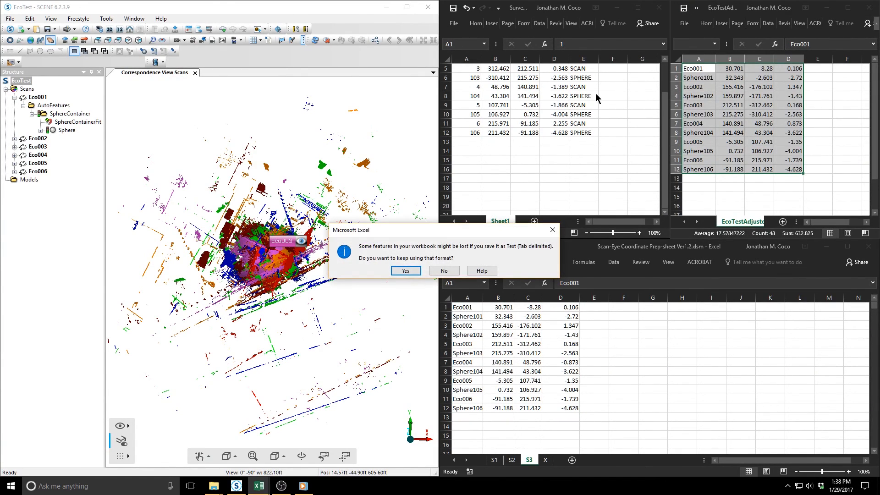
click(398, 271)
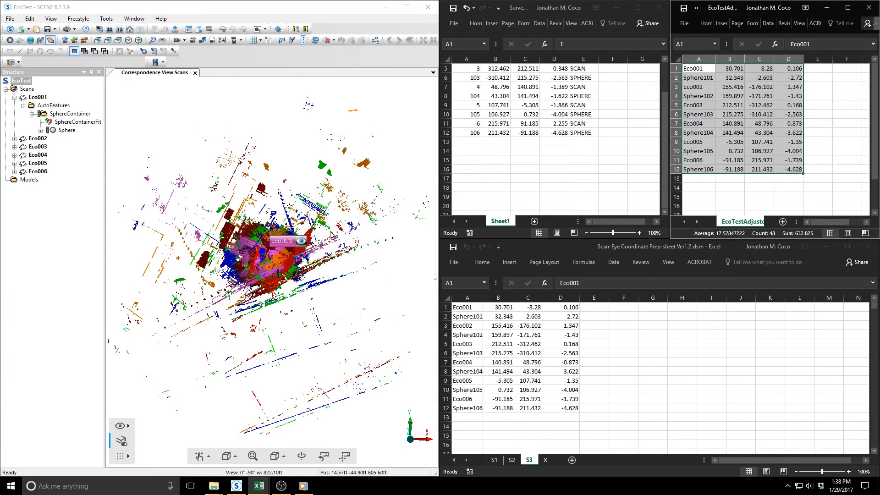
- In SCENE, import EcoTestAdjustedCoordinates.csv as Surveyed Points at workspace level
click(9, 19)
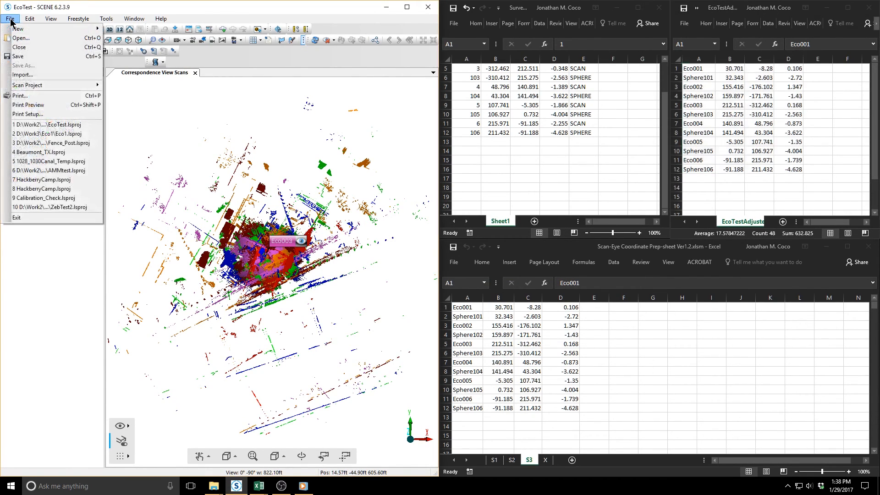
click(28, 78)
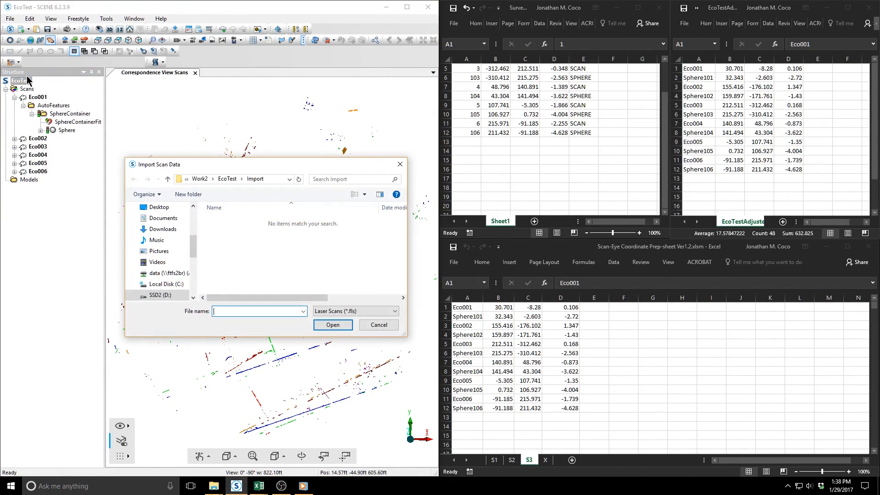
click(344, 311)
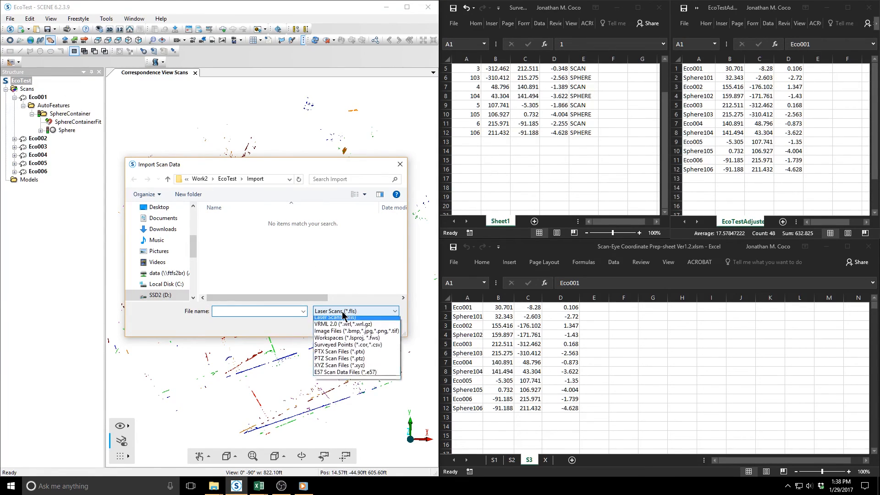
click(344, 347)
click(258, 222)
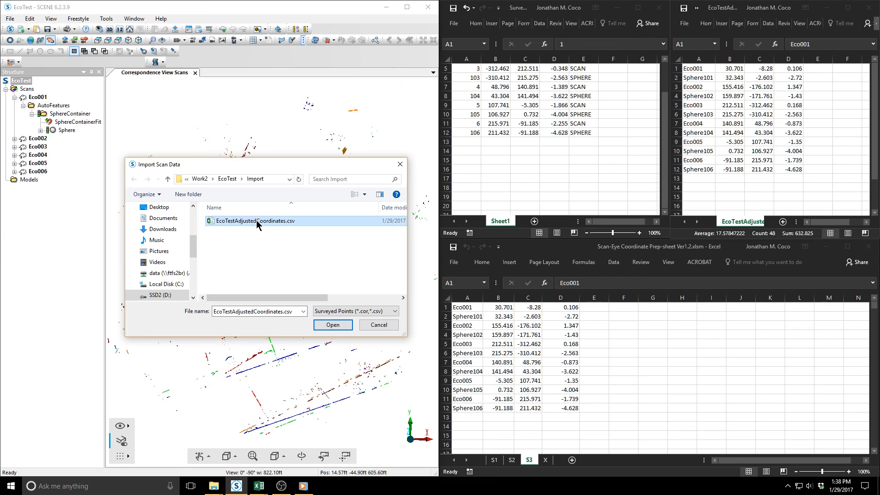
click(325, 326)
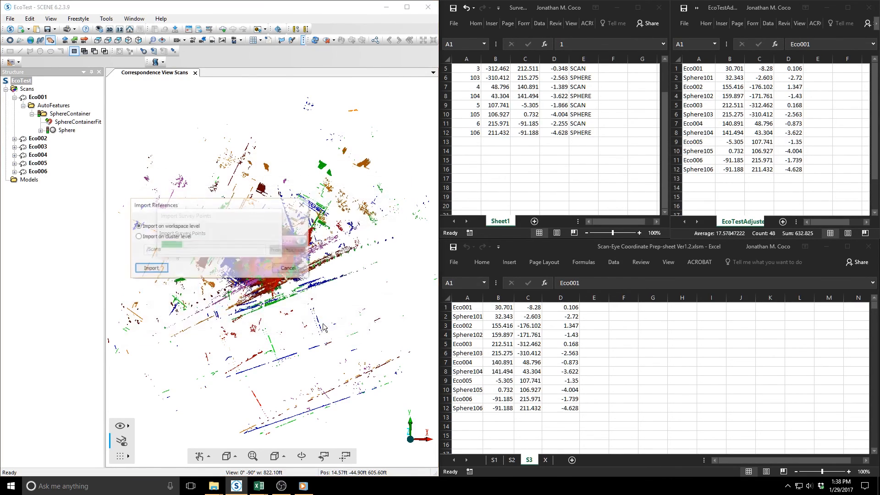
click(151, 268)
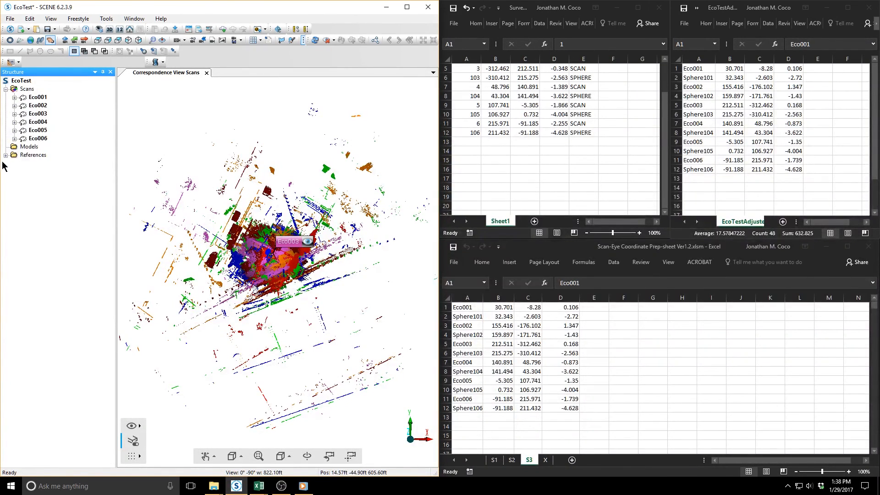
- Expand the imported references and rename the detected sphere of scan Eco001 to Sphere101
click(6, 155)
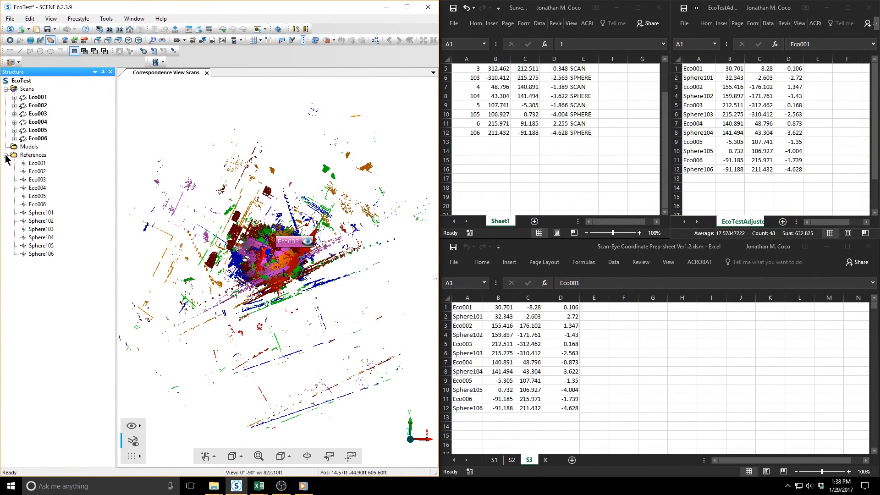
click(14, 98)
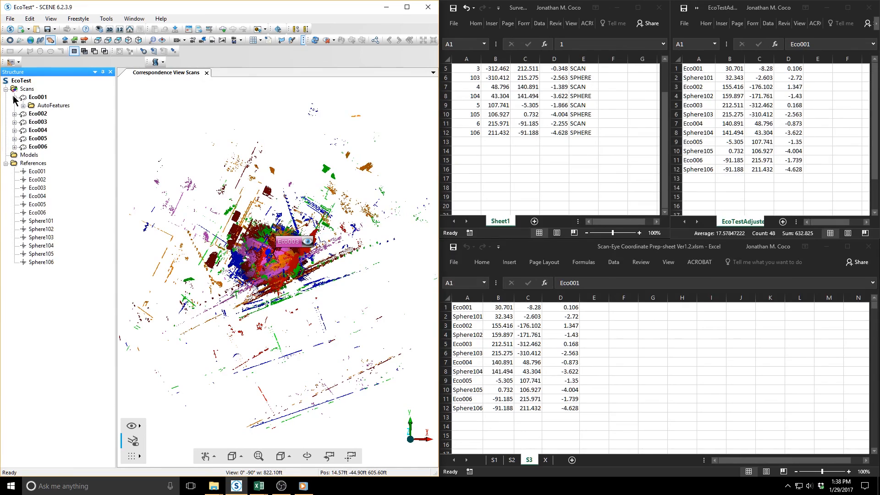
click(23, 107)
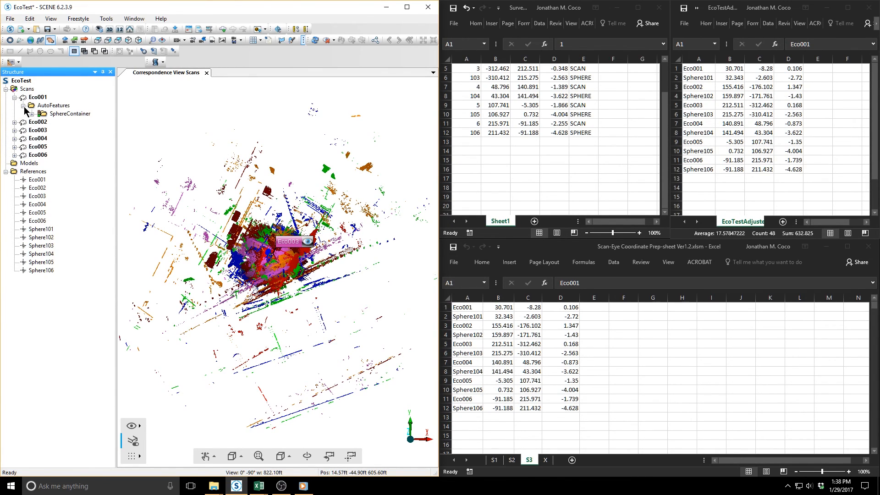
click(31, 114)
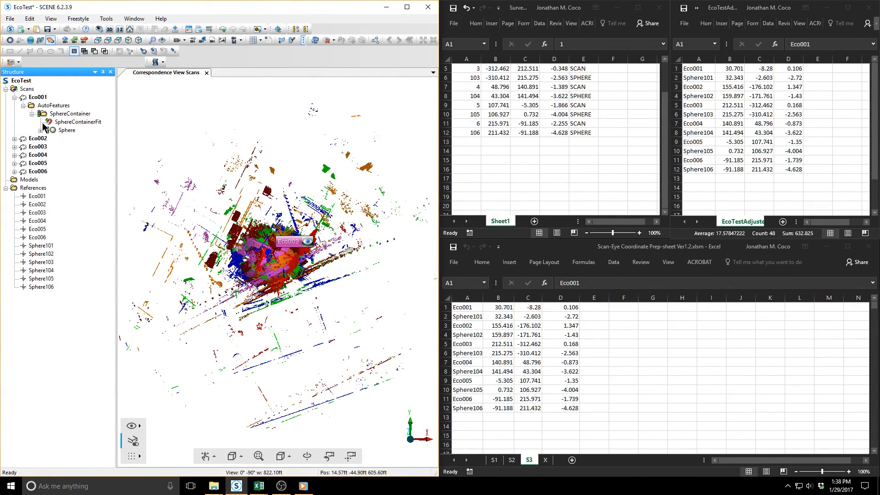
right_click(59, 133)
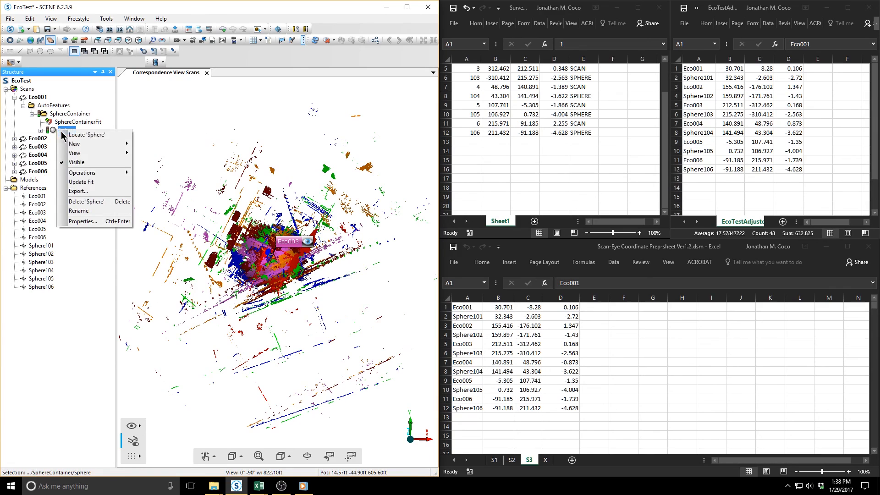
click(83, 214)
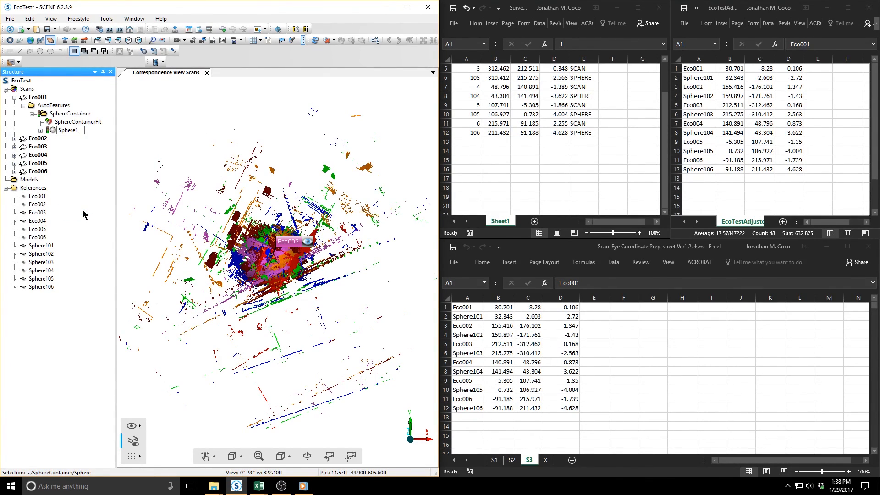
- Rename the detected sphere of scan Eco002 to Sphere102
click(15, 139)
click(31, 147)
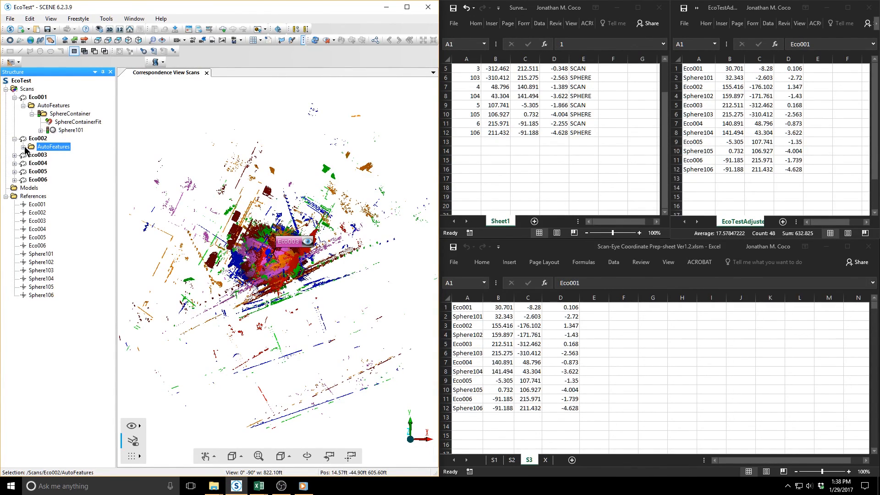
click(23, 148)
click(32, 155)
right_click(61, 170)
click(79, 252)
text(Sphere102)
key(Return)
- Rename the detected sphere of scan Eco003 to Sphere103
click(15, 180)
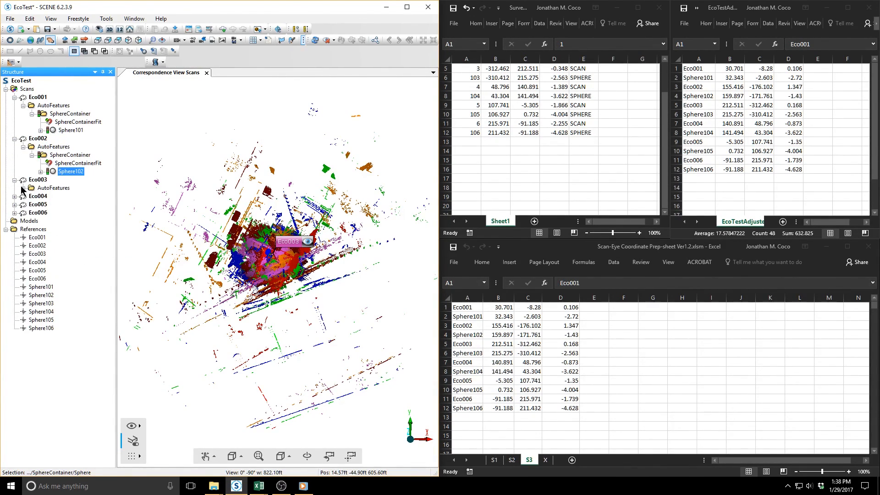
click(23, 189)
click(32, 196)
right_click(67, 213)
click(78, 296)
text(3)
key(Return)
- Rename the detected sphere of scan Eco004 to Sphere104
click(15, 222)
click(23, 230)
click(32, 238)
right_click(69, 253)
click(79, 335)
text(Sphere104)
key(Return)
- Rename the detected sphere of scan Eco005 to Sphere105
click(14, 263)
click(23, 271)
click(32, 279)
right_click(70, 295)
click(78, 376)
text(Sphere105)
key(Return)
- Rename the detected sphere of scan Eco006 to Sphere106
click(14, 304)
click(24, 312)
click(32, 320)
right_click(69, 336)
click(73, 418)
text(Sphere10)
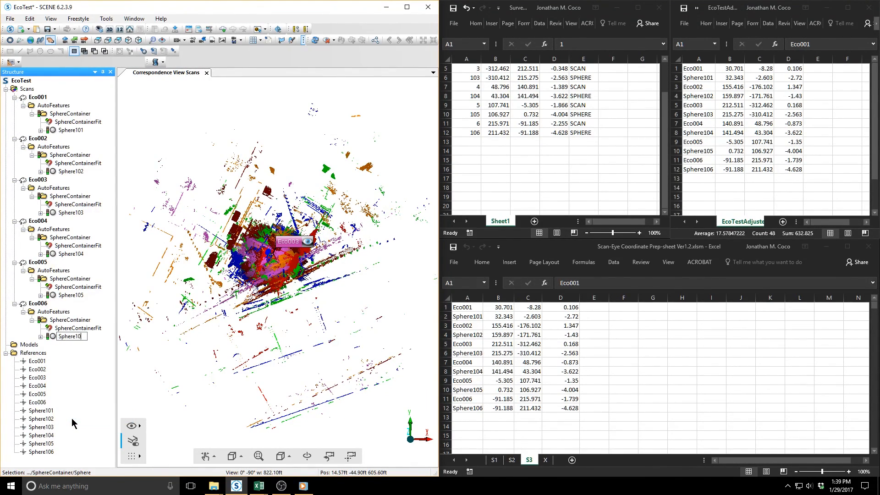
- Place all scans with target-based registration, forcing correspondences by manual target names, and close the resulting error message and scan manager
right_click(26, 88)
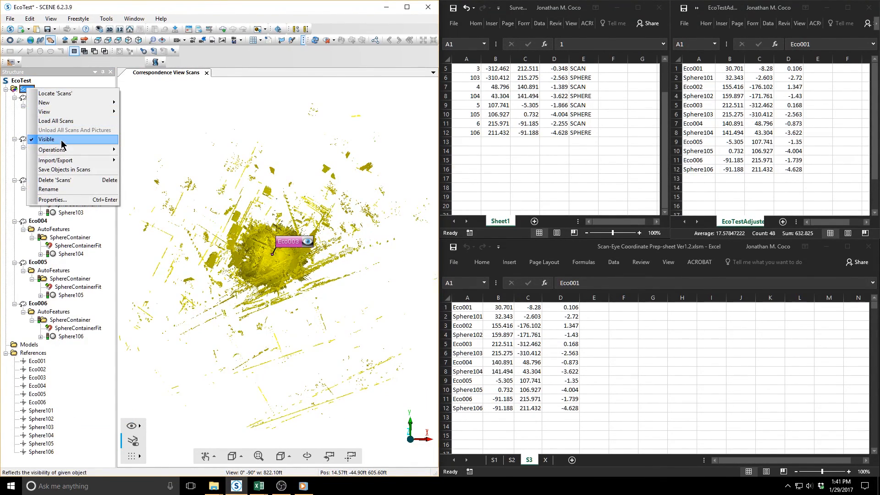
mouse_move(62, 151)
mouse_move(142, 150)
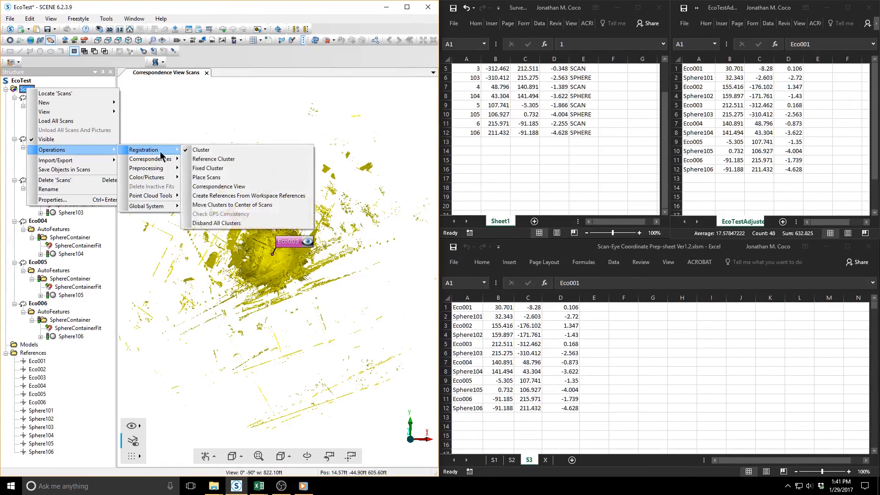
click(215, 177)
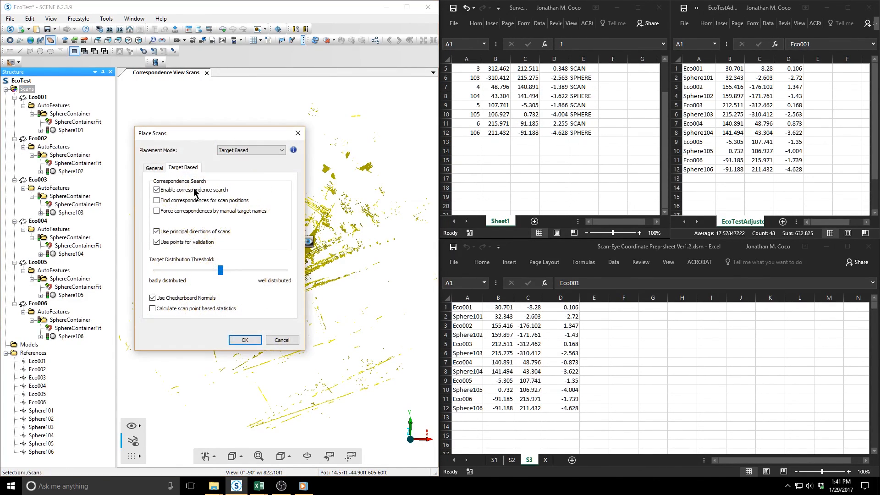
click(157, 211)
click(245, 340)
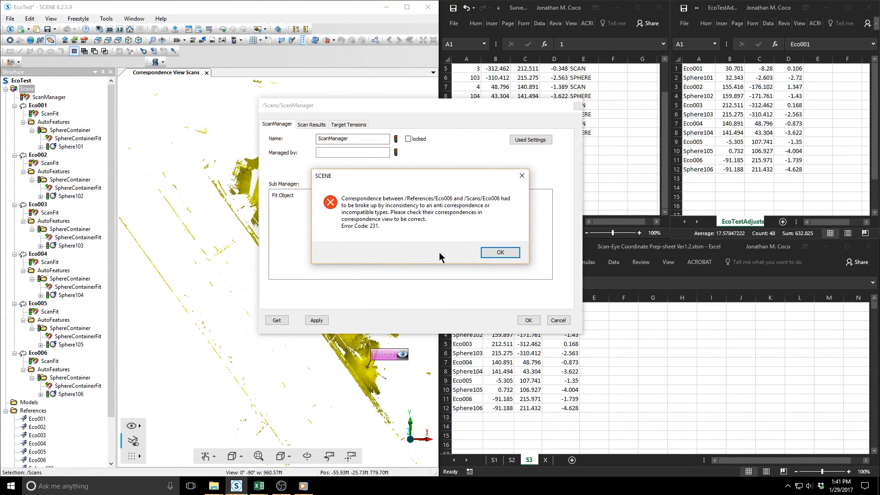
click(492, 255)
click(521, 320)
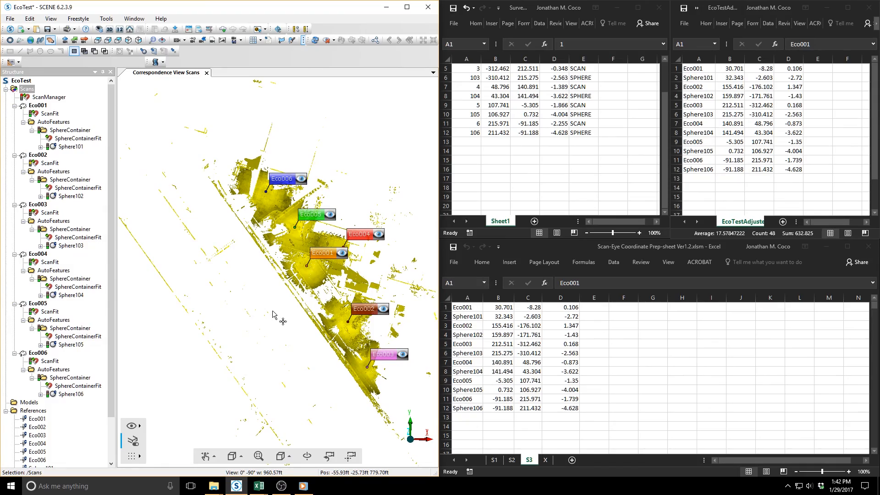
- Examine the alignment of the placed scans Eco001 to Eco006 across the whole site in the correspondence view
scroll(354, 283, up, 5)
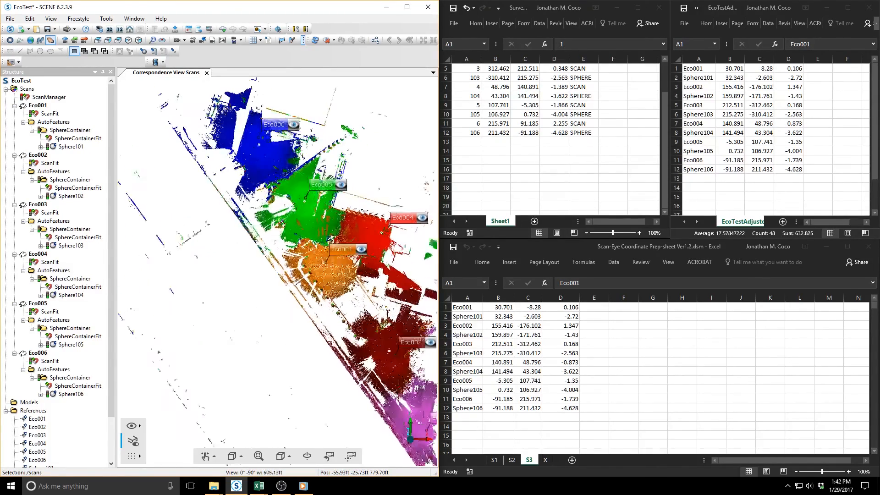
scroll(358, 327, up, 1)
drag(359, 326, 185, 236)
drag(292, 356, 281, 298)
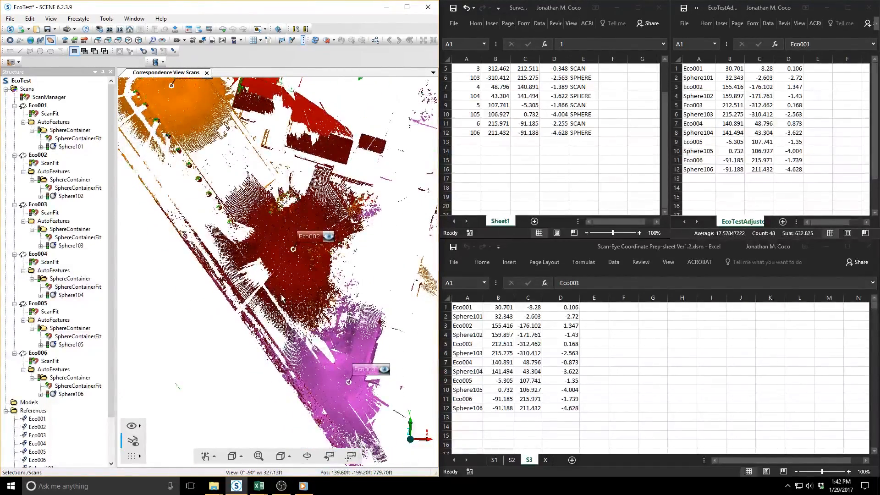
drag(252, 195, 334, 343)
drag(224, 206, 314, 398)
scroll(299, 229, up, 13)
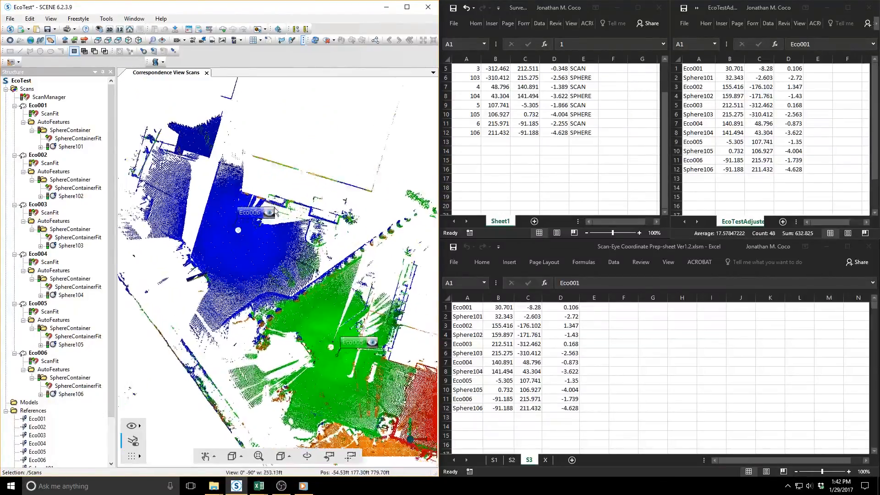
scroll(297, 227, up, 7)
drag(378, 252, 245, 222)
drag(356, 362, 237, 228)
drag(380, 422, 194, 205)
drag(300, 402, 284, 166)
drag(326, 391, 195, 170)
drag(298, 389, 200, 178)
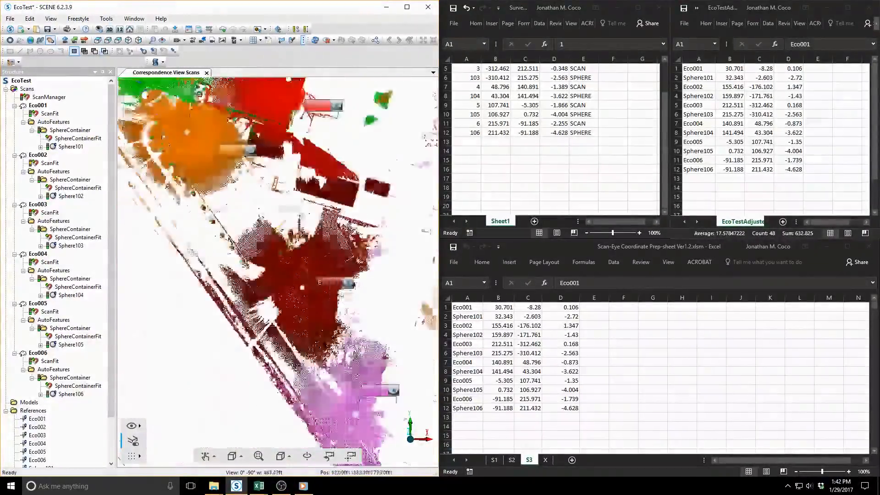